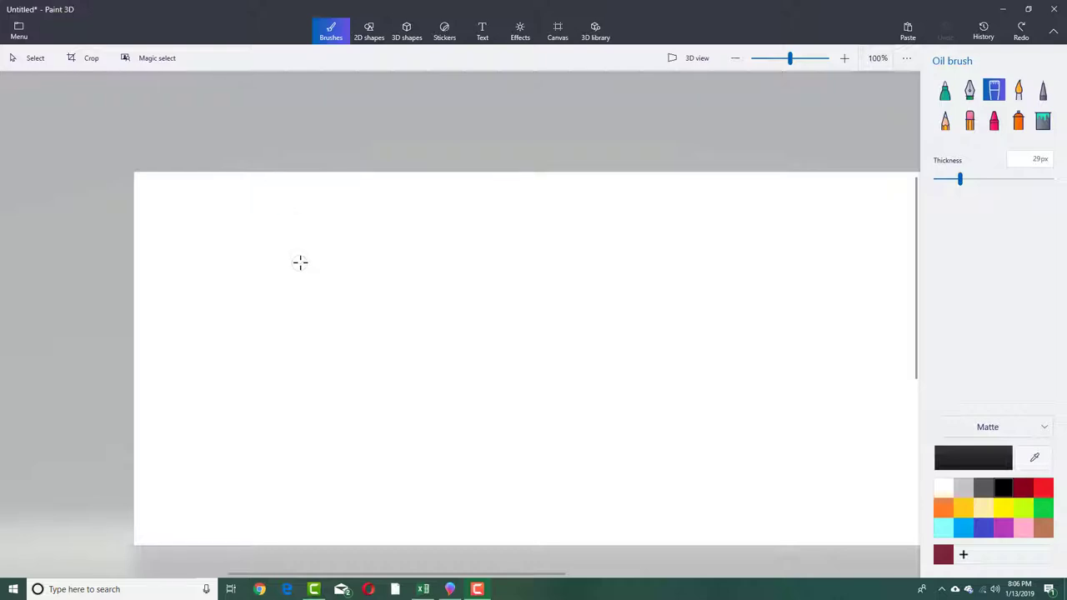
- Switch to the Stickers tool so the Custom stickers panel appears beside the blank canvas
{"action": "left_click", "coordinate": [451, 33]}
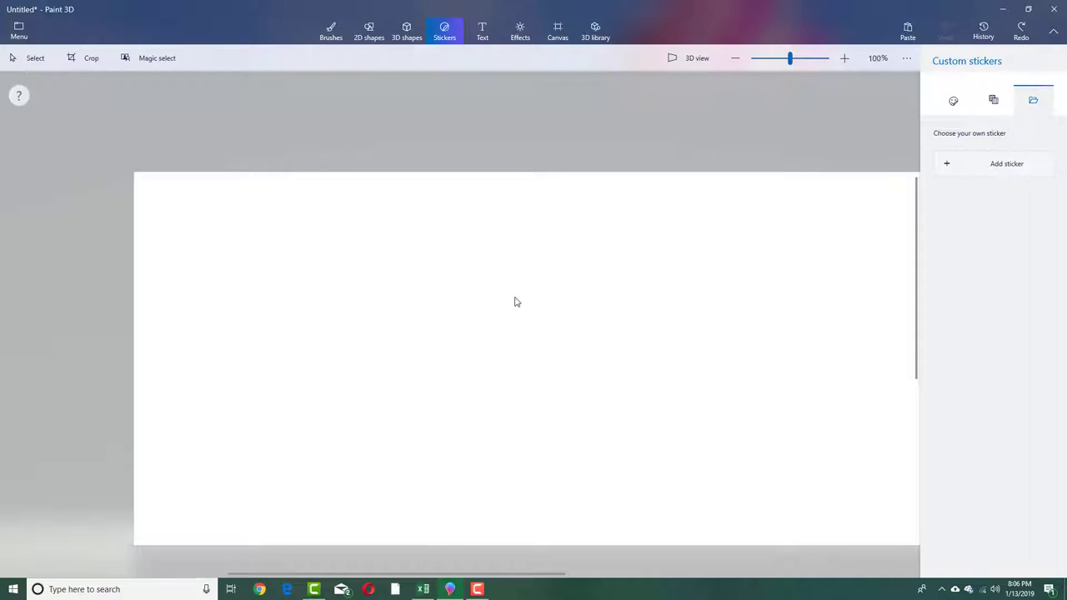
- Place an enlarged smiling yellow star sticker near the canvas centre
{"action": "left_click", "coordinate": [953, 101]}
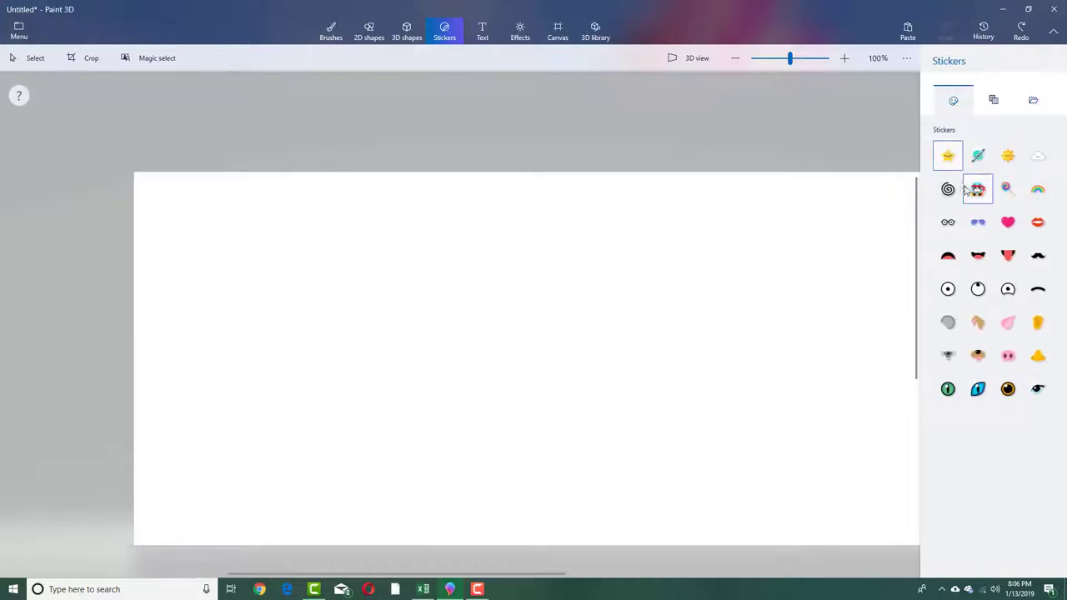
{"action": "left_click_drag", "start_coordinate": [503, 277], "coordinate": [699, 452]}
{"action": "left_click_drag", "start_coordinate": [616, 342], "coordinate": [493, 314]}
{"action": "left_click_drag", "start_coordinate": [584, 427], "coordinate": [622, 474]}
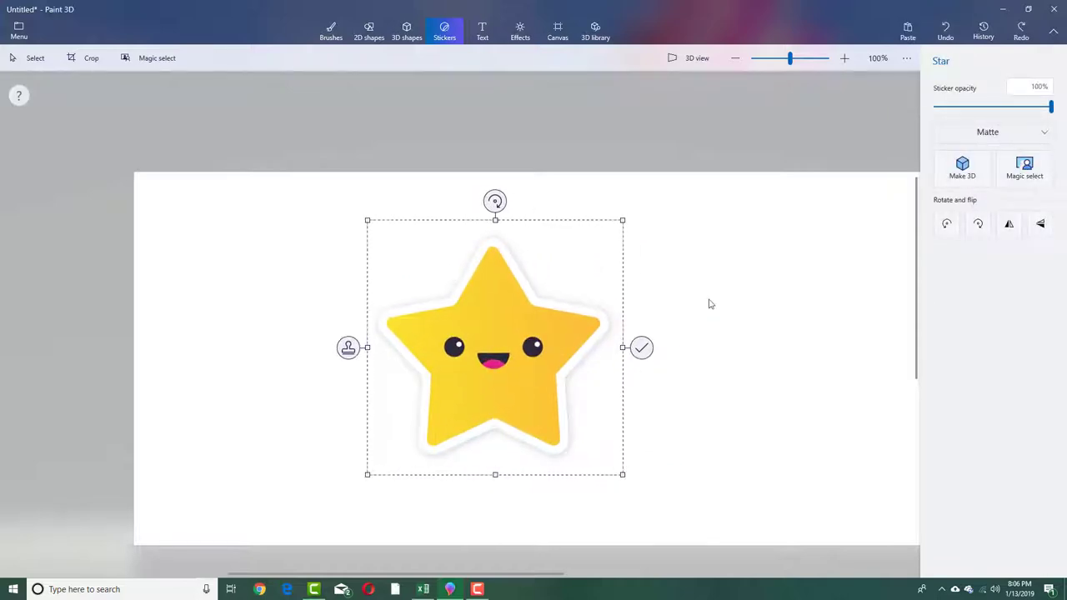
{"action": "left_click", "coordinate": [710, 305]}
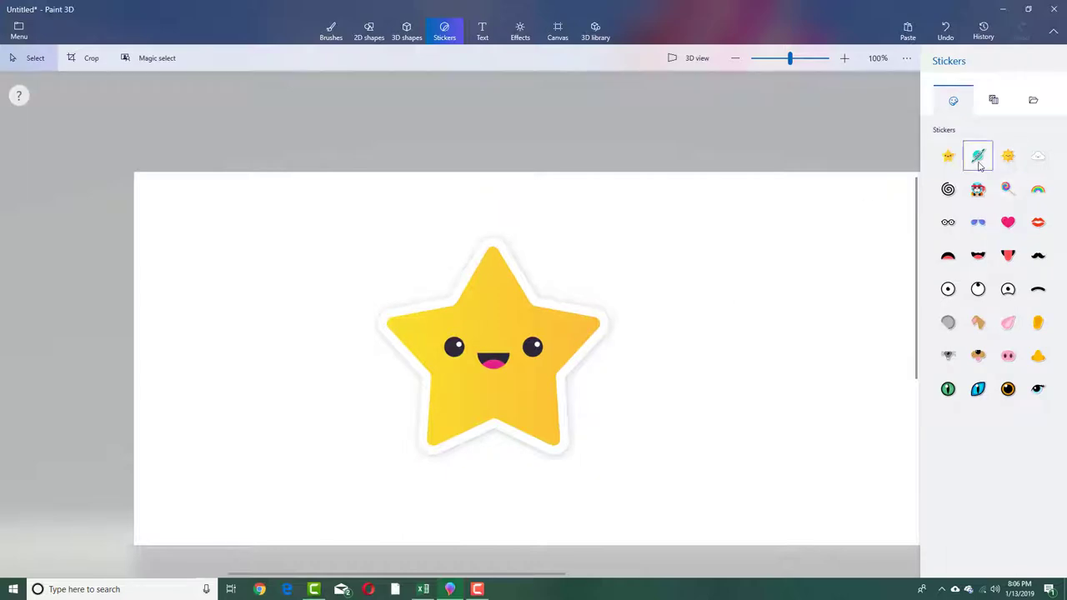
- Place a teal planet sticker right of the star and convert it with Make 3D
{"action": "left_click_drag", "start_coordinate": [670, 251], "coordinate": [865, 447]}
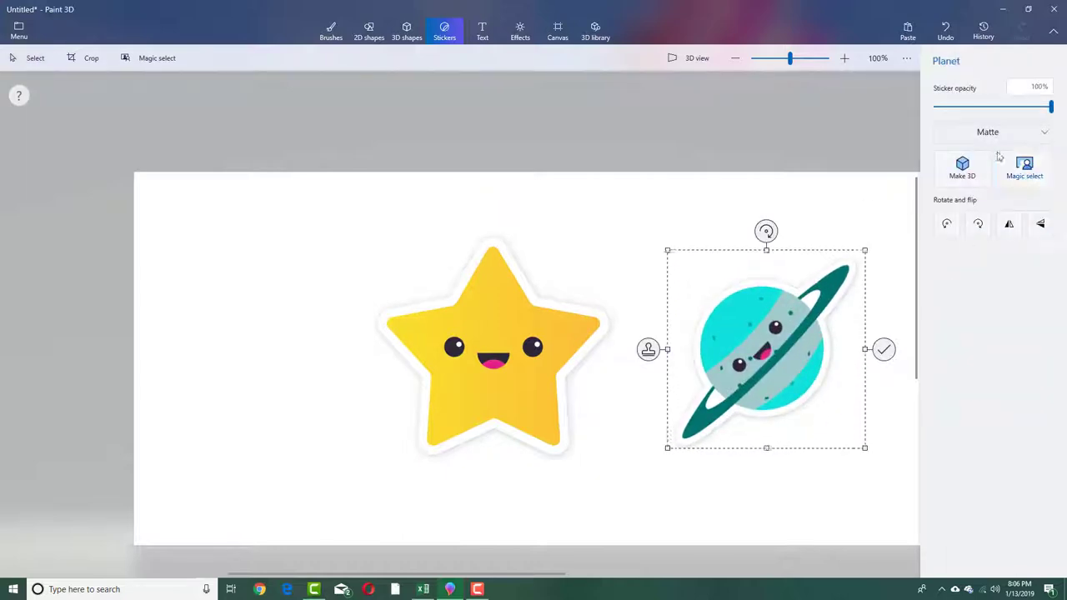
{"action": "left_click", "coordinate": [962, 167]}
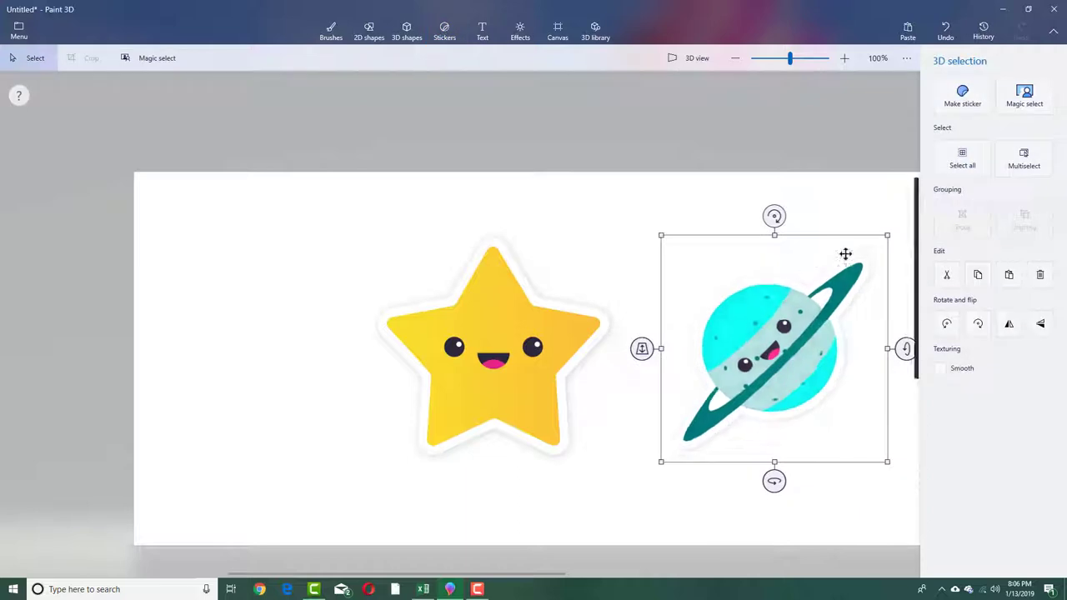
{"action": "right_click", "coordinate": [843, 356]}
{"action": "key", "text": "Escape"}
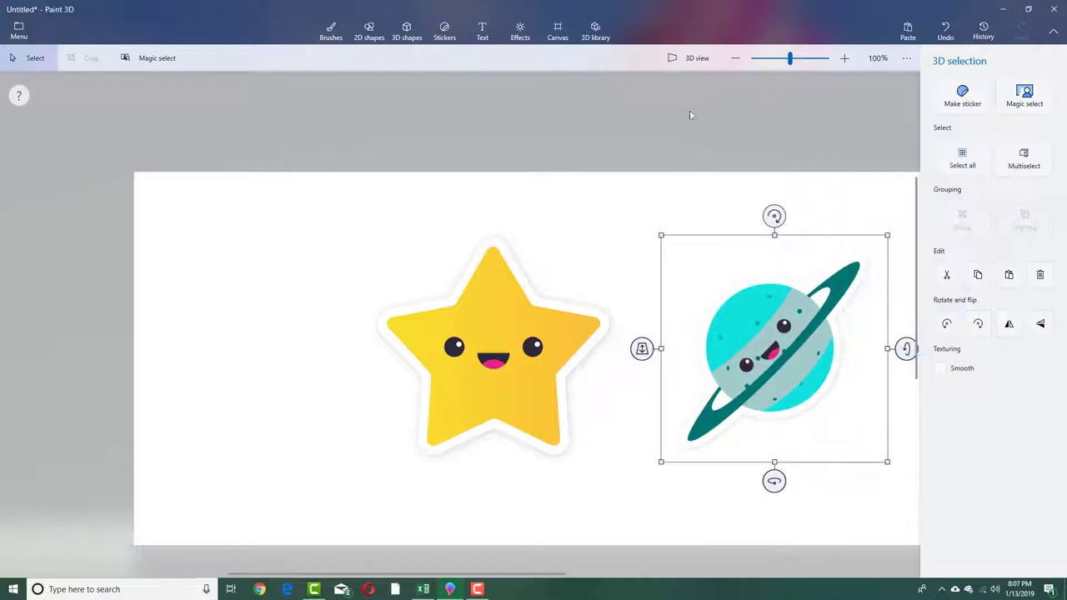
- Orbit the scene in 3D view to inspect the planet, then return to flat view
{"action": "left_click", "coordinate": [697, 58]}
{"action": "left_click_drag", "start_coordinate": [686, 285], "coordinate": [821, 332]}
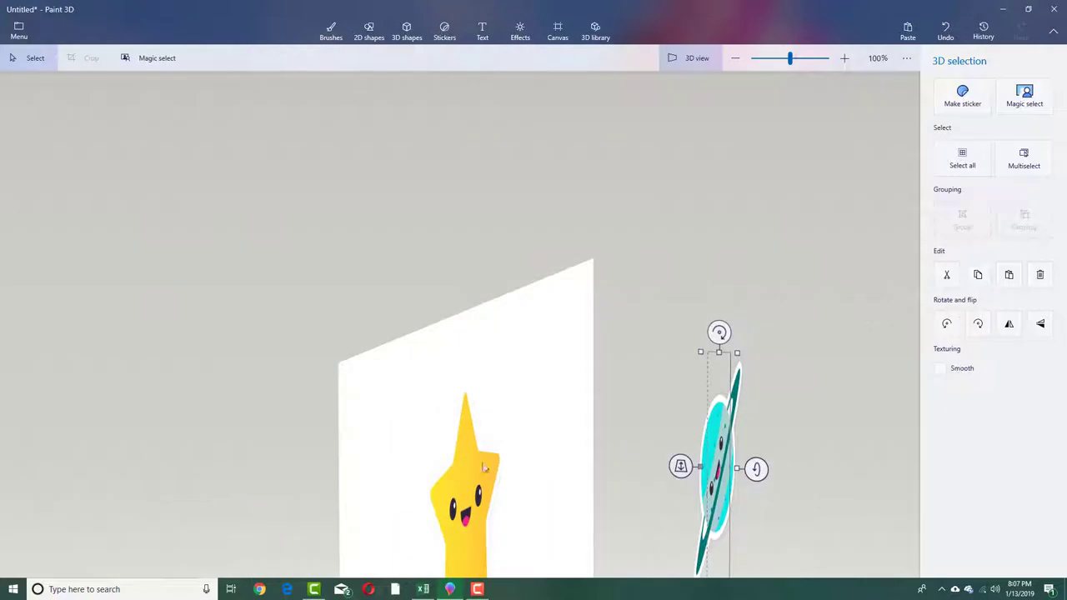
{"action": "left_click_drag", "start_coordinate": [576, 427], "coordinate": [568, 213]}
{"action": "left_click", "coordinate": [697, 58]}
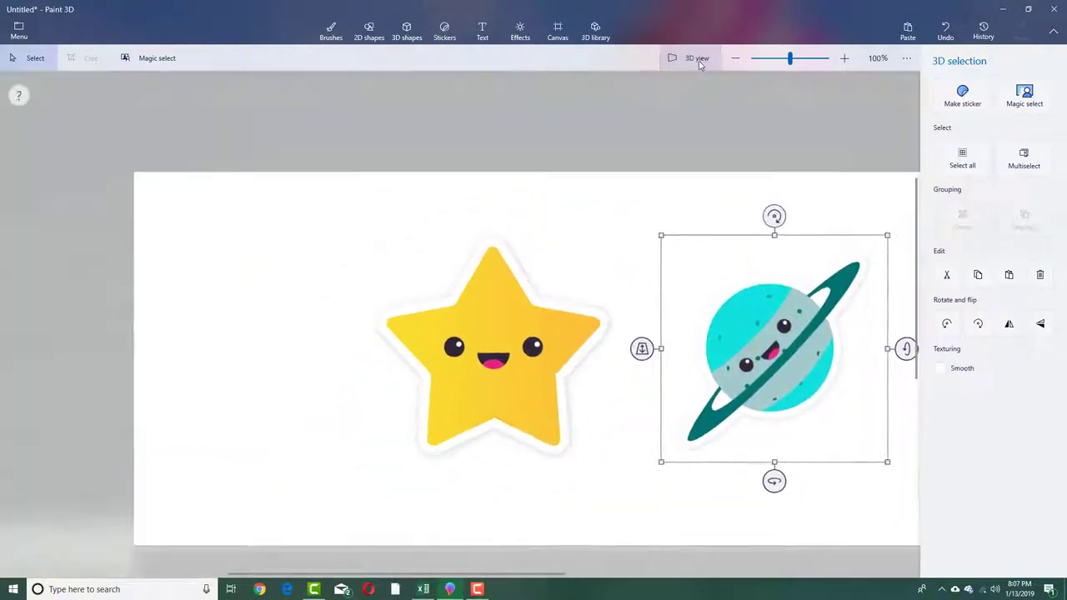
- Add a round gravel texture patch left of the star and commit it
{"action": "left_click", "coordinate": [813, 161]}
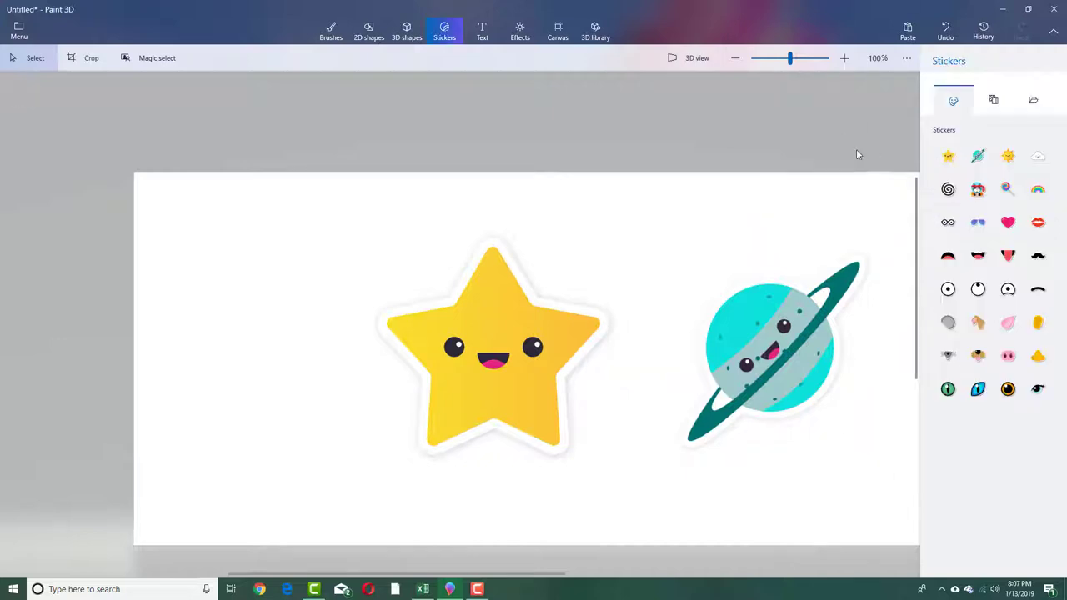
{"action": "left_click", "coordinate": [994, 104]}
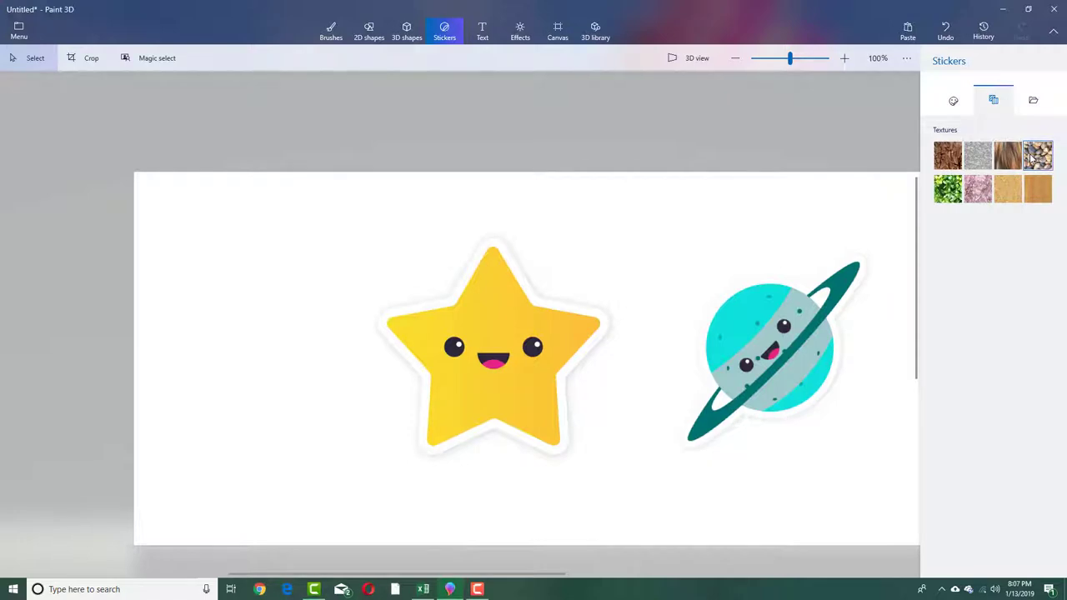
{"action": "left_click", "coordinate": [1035, 156]}
{"action": "left_click_drag", "start_coordinate": [164, 243], "coordinate": [369, 388]}
{"action": "left_click_drag", "start_coordinate": [297, 303], "coordinate": [270, 273]}
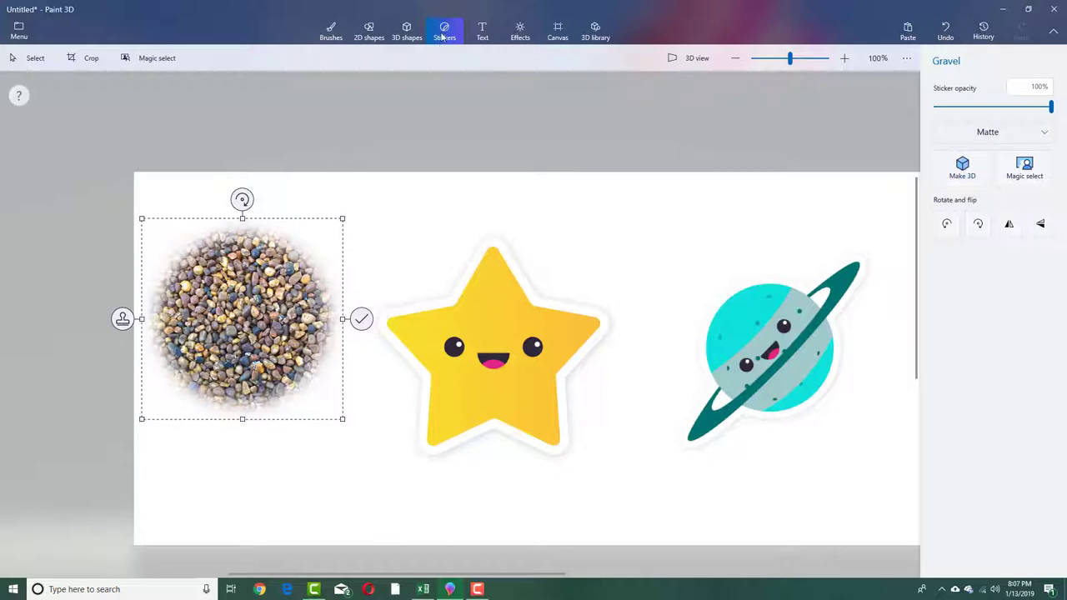
{"action": "left_click", "coordinate": [805, 141]}
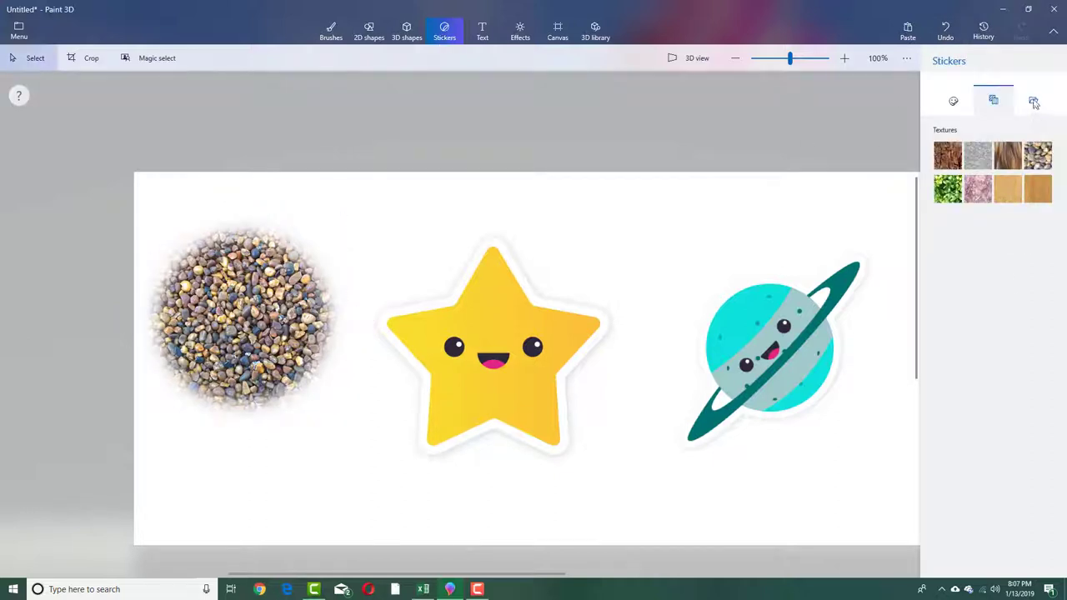
{"action": "left_click", "coordinate": [1035, 102]}
- Add IMG_0156.jpg as a custom sticker, enlarged above the planet, overlapping the star
{"action": "left_click", "coordinate": [1000, 165]}
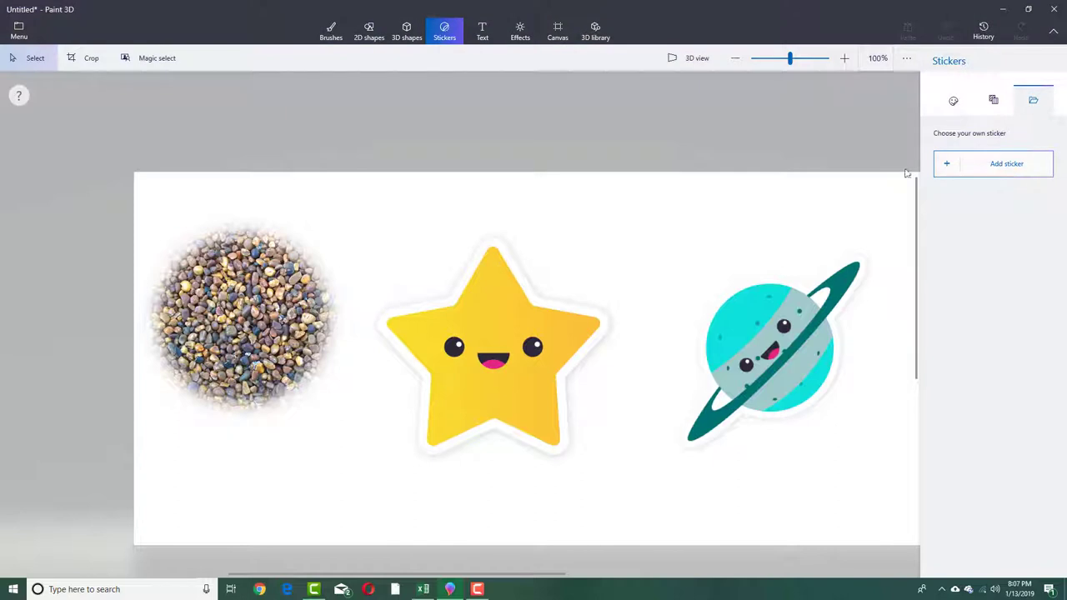
{"action": "left_click", "coordinate": [435, 93]}
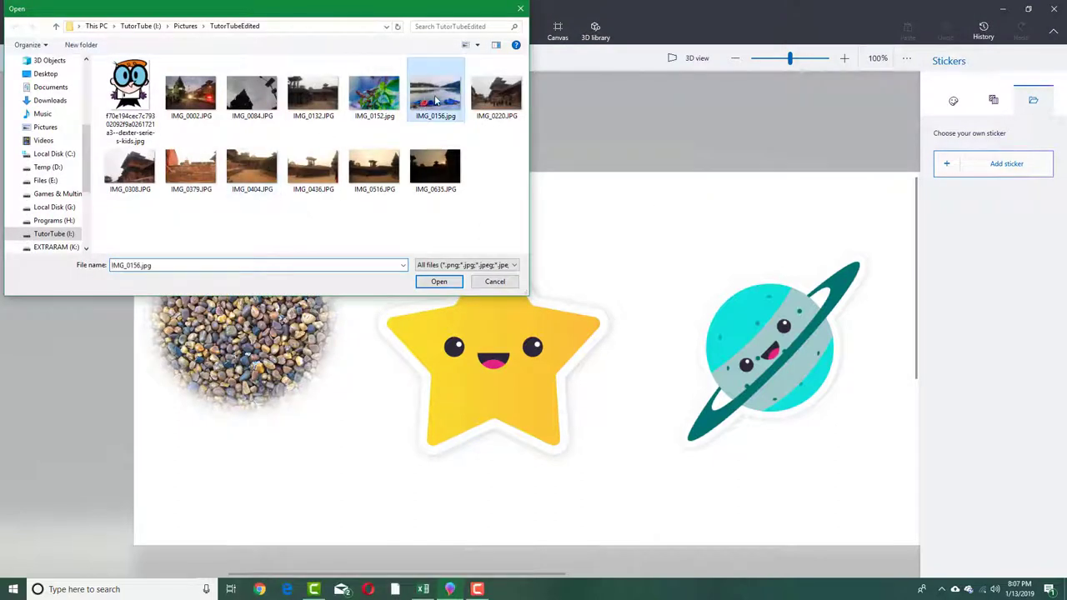
{"action": "left_click", "coordinate": [439, 281]}
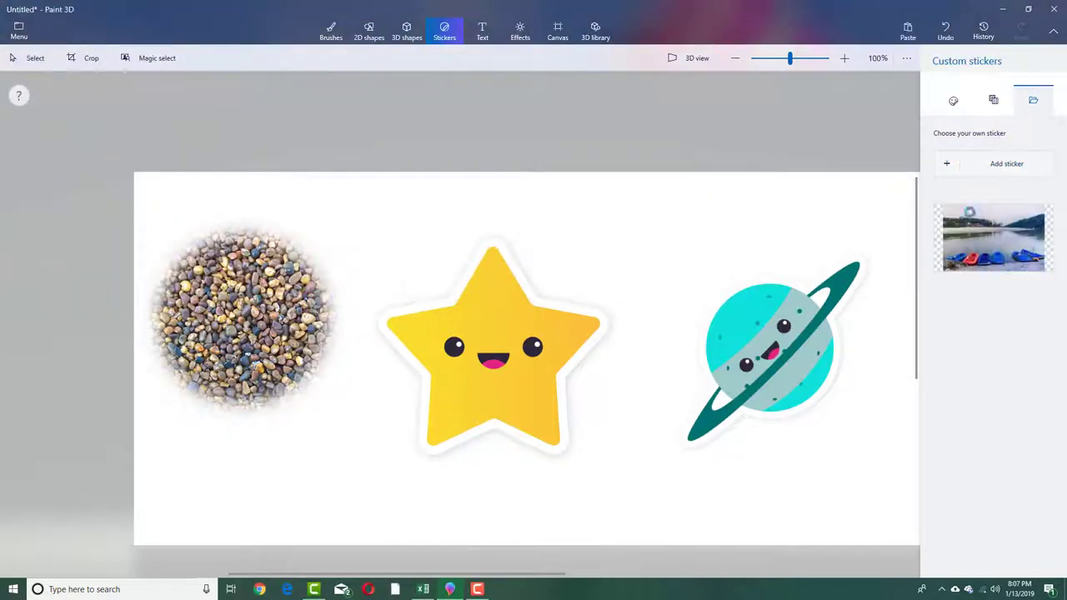
{"action": "left_click", "coordinate": [994, 238]}
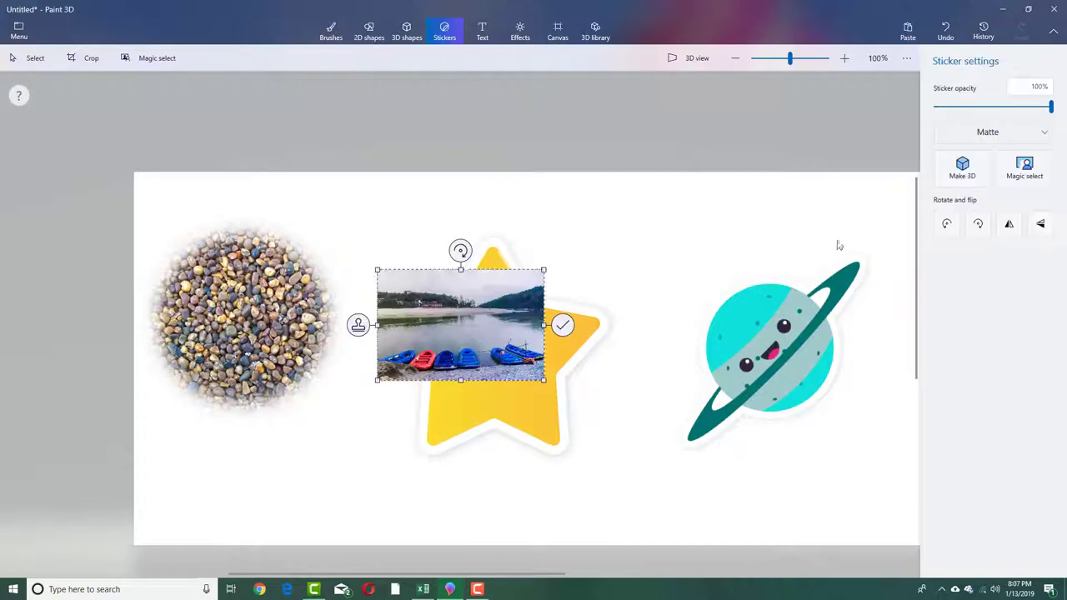
{"action": "left_click_drag", "start_coordinate": [504, 308], "coordinate": [738, 210]}
{"action": "left_click_drag", "start_coordinate": [609, 281], "coordinate": [554, 316]}
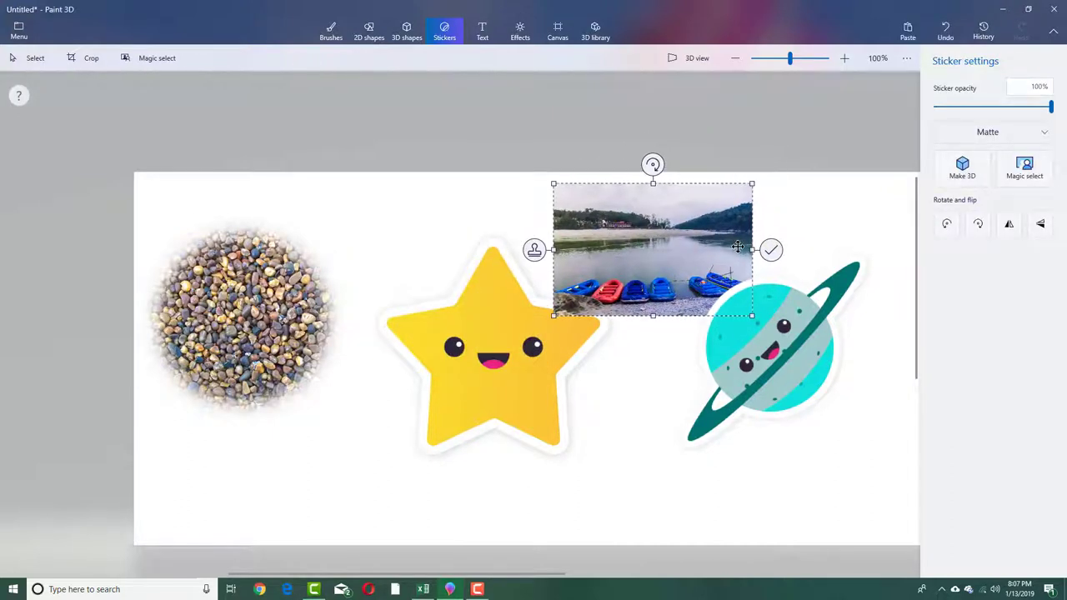
{"action": "left_click", "coordinate": [772, 250]}
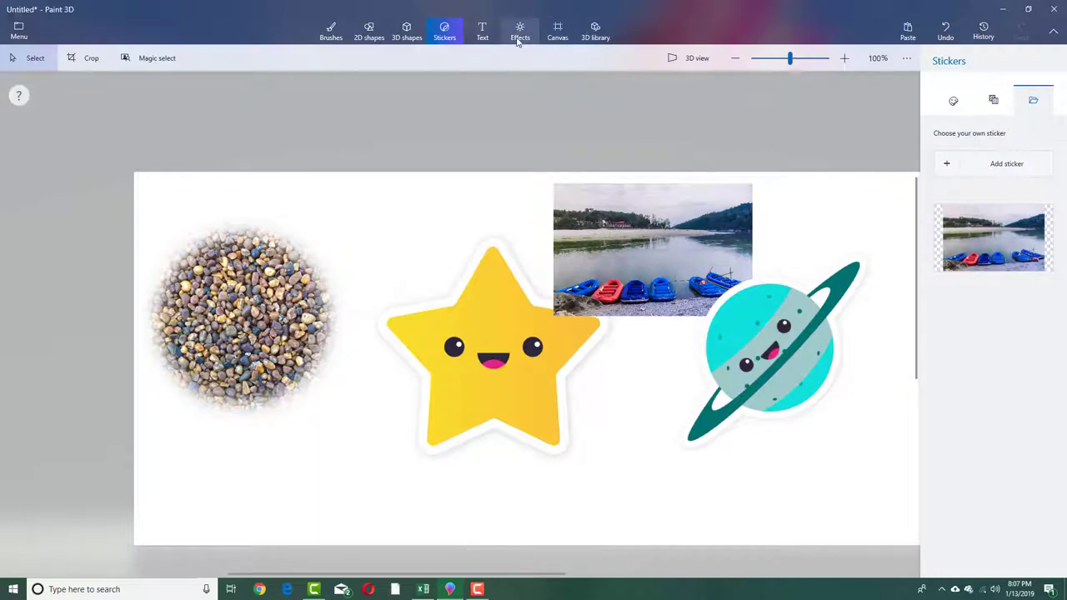
- Turn Show canvas off and drag the 3D planet into a new position
{"action": "left_click", "coordinate": [557, 32]}
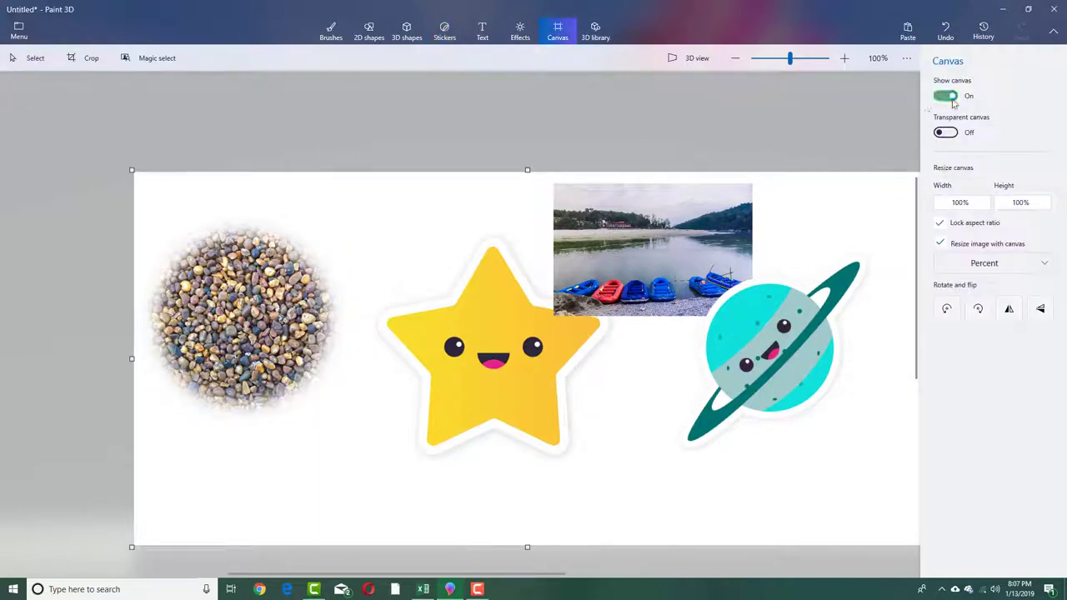
{"action": "left_click", "coordinate": [948, 96]}
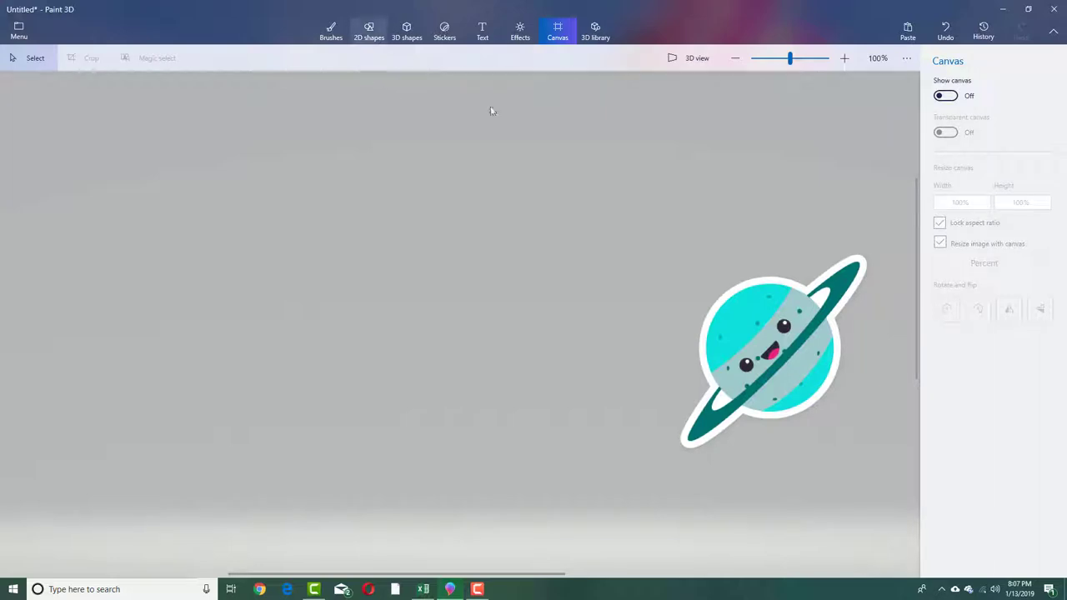
{"action": "left_click", "coordinate": [778, 340]}
{"action": "left_click_drag", "start_coordinate": [767, 324], "coordinate": [673, 286]}
{"action": "left_click_drag", "start_coordinate": [767, 378], "coordinate": [813, 397]}
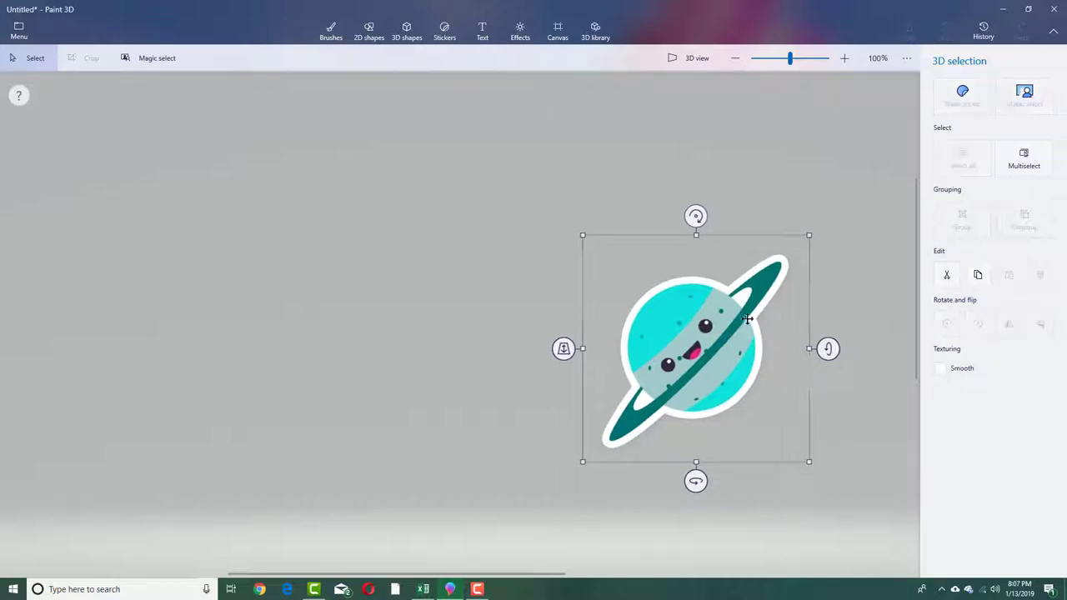
{"action": "left_click_drag", "start_coordinate": [732, 309], "coordinate": [734, 277]}
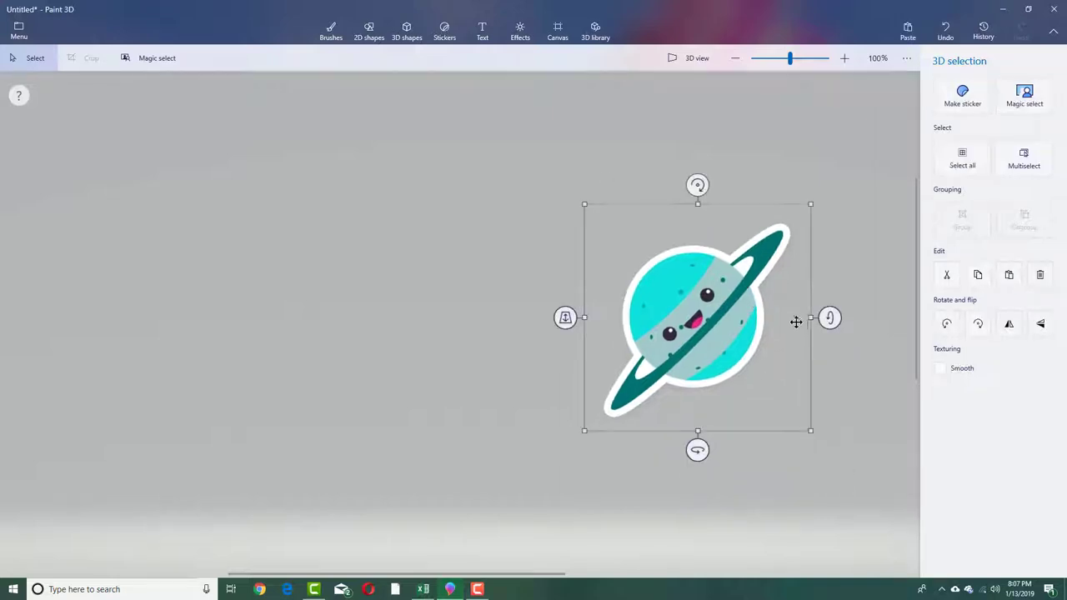
- Draw a black 3D torus left of the planet and select it
{"action": "left_click", "coordinate": [404, 30]}
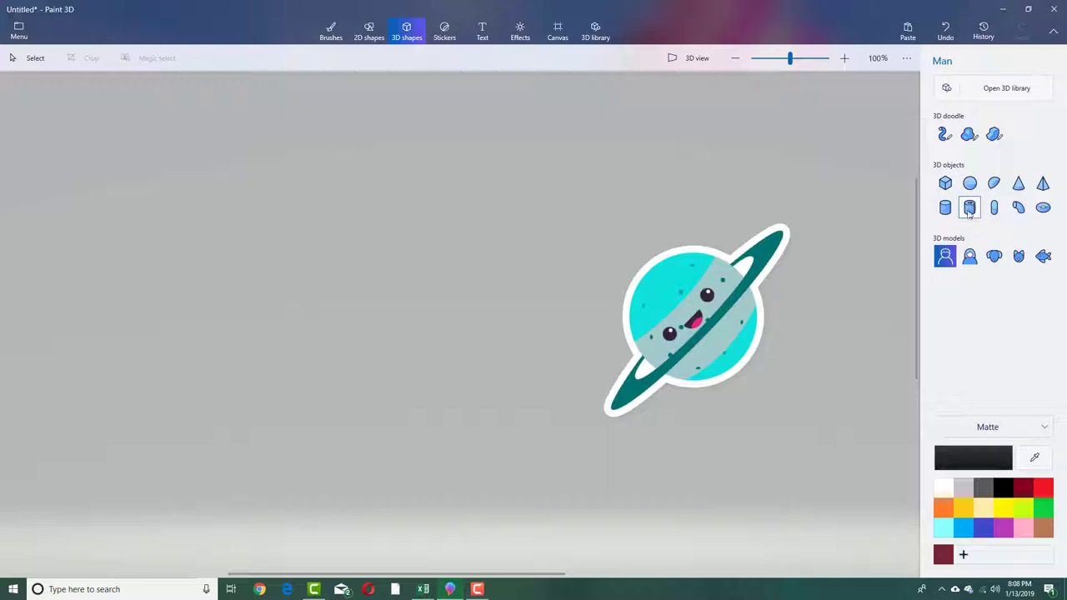
{"action": "left_click", "coordinate": [1043, 210]}
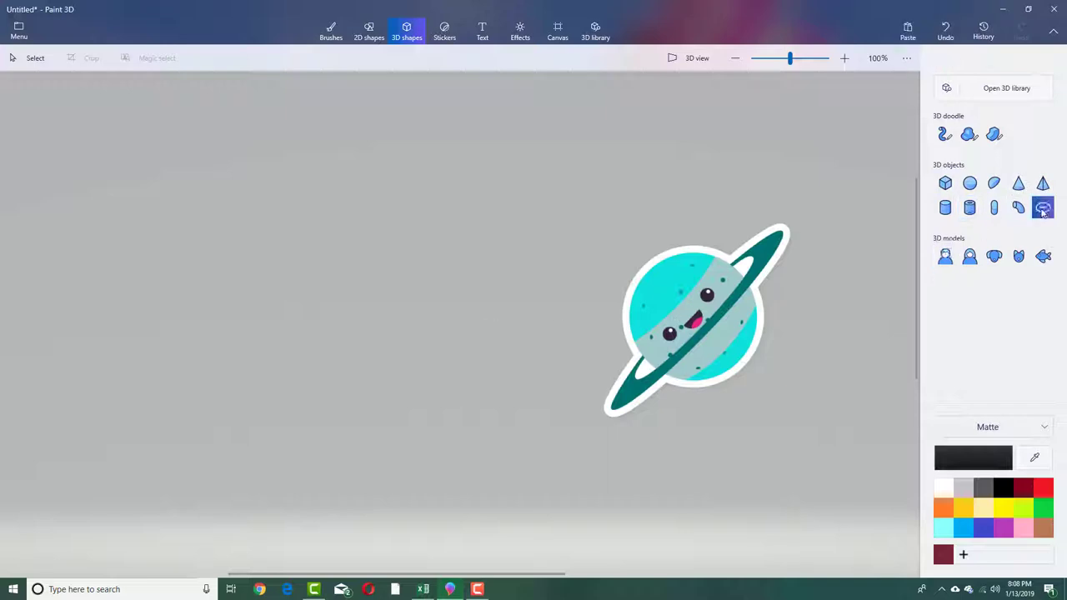
{"action": "left_click_drag", "start_coordinate": [208, 265], "coordinate": [444, 429]}
{"action": "left_click", "coordinate": [419, 334]}
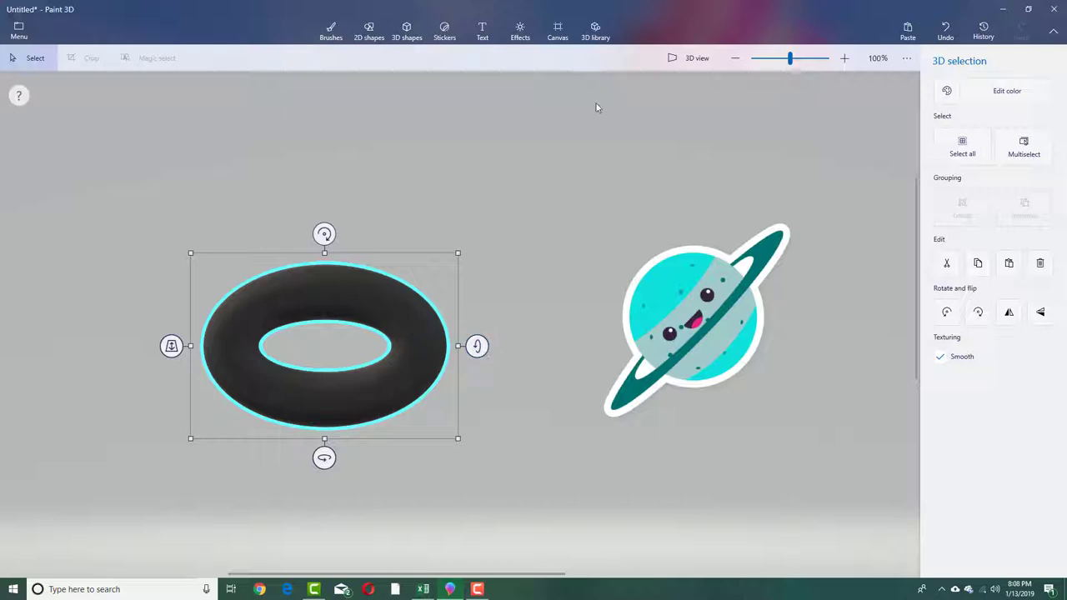
- In 3D view, rotate the torus to a tilted angle and squeeze it narrower
{"action": "left_click", "coordinate": [684, 58]}
{"action": "left_click_drag", "start_coordinate": [543, 272], "coordinate": [379, 307]}
{"action": "left_click_drag", "start_coordinate": [297, 211], "coordinate": [411, 474]}
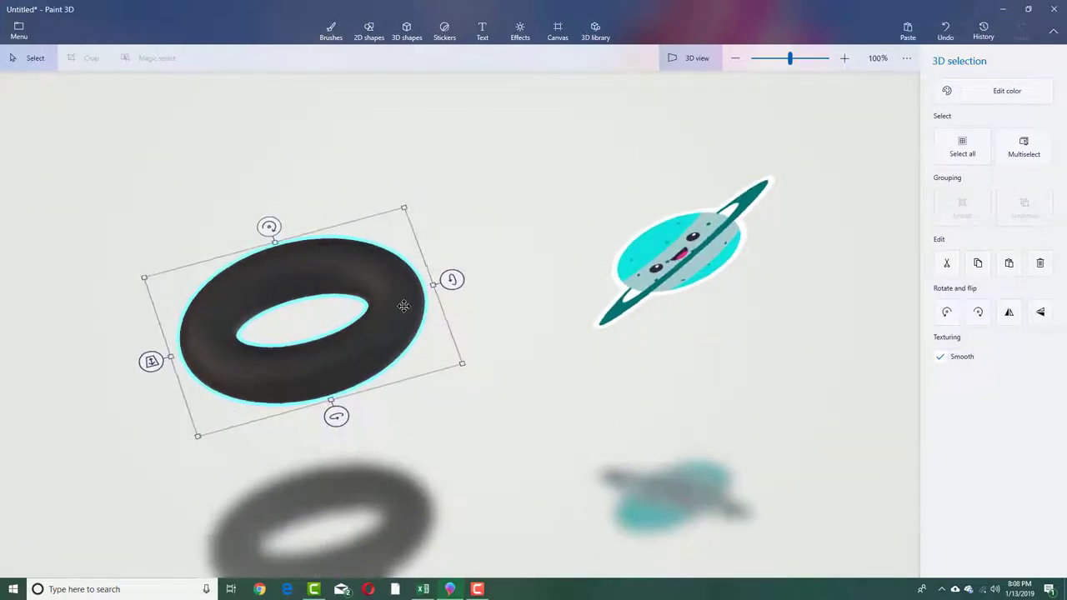
{"action": "left_click_drag", "start_coordinate": [434, 286], "coordinate": [332, 314]}
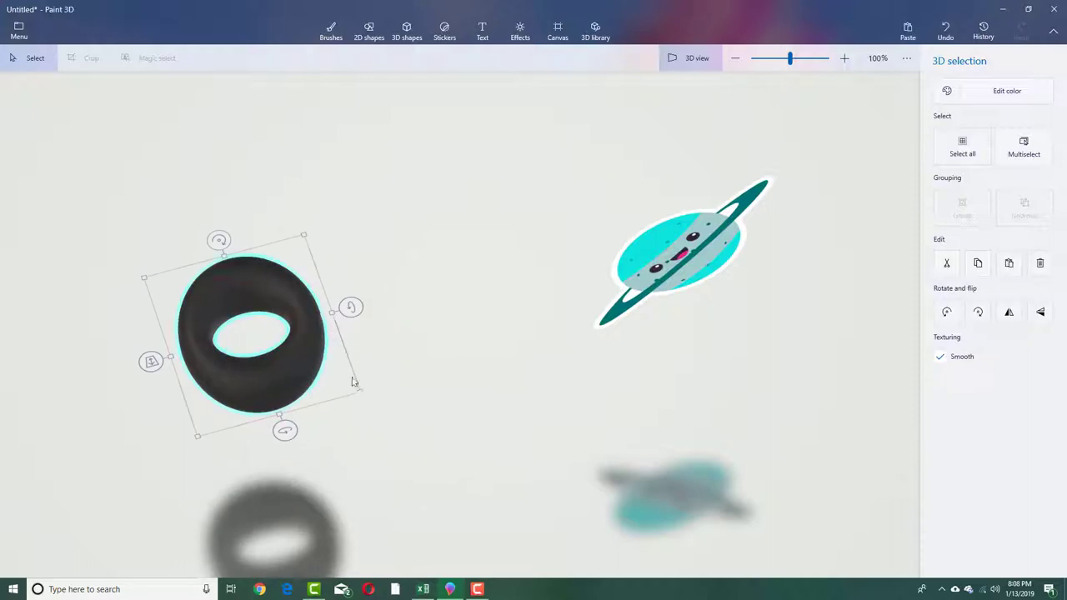
{"action": "left_click_drag", "start_coordinate": [449, 404], "coordinate": [467, 391]}
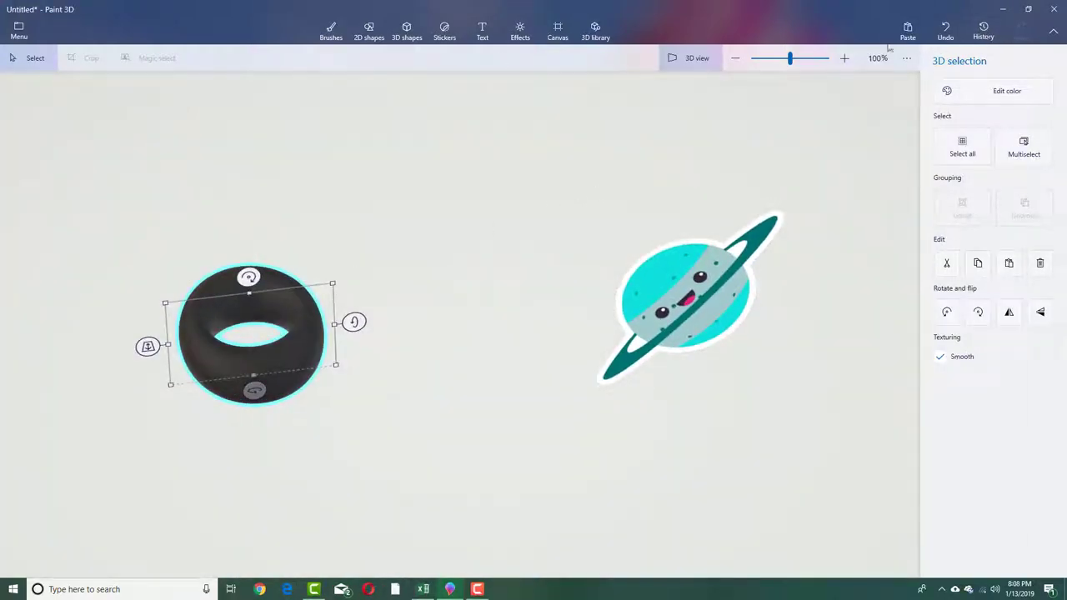
- Stamp a white spiral sticker onto the side of the torus
{"action": "left_click", "coordinate": [445, 32]}
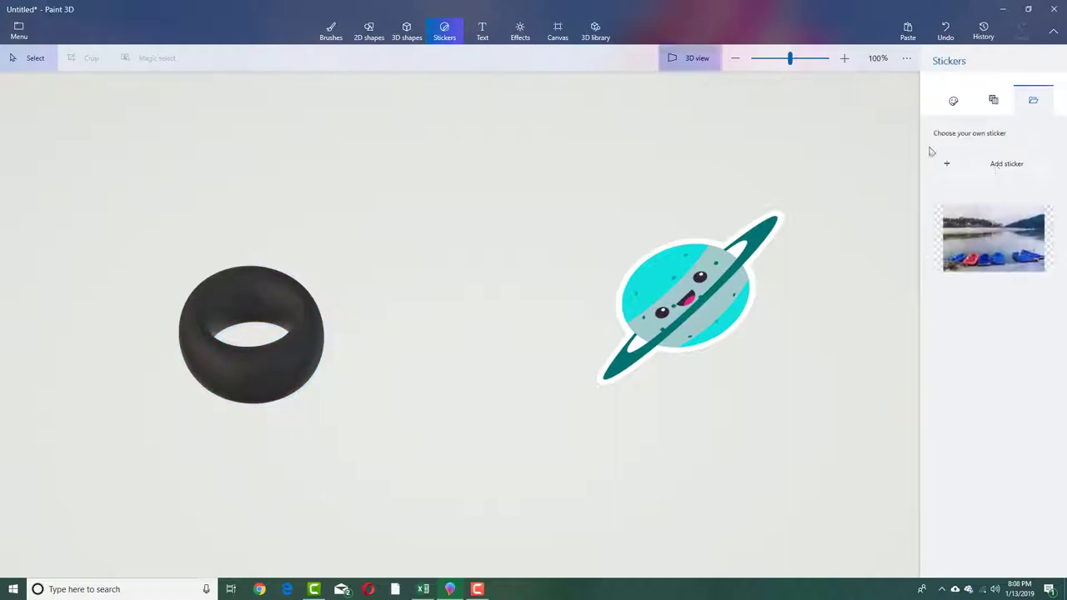
{"action": "left_click", "coordinate": [953, 100]}
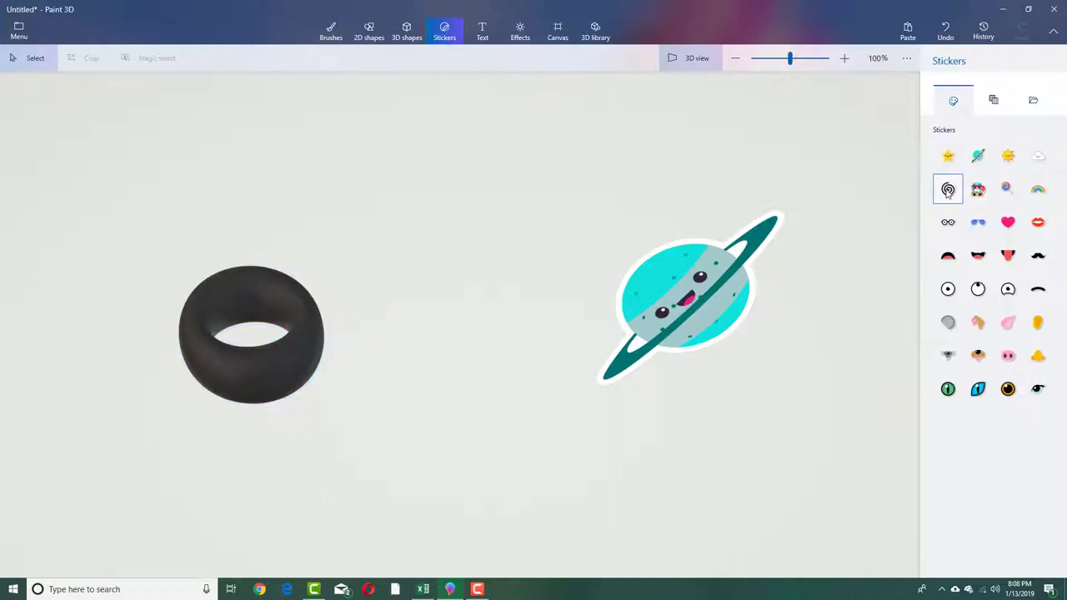
{"action": "left_click", "coordinate": [948, 190]}
{"action": "left_click", "coordinate": [275, 372]}
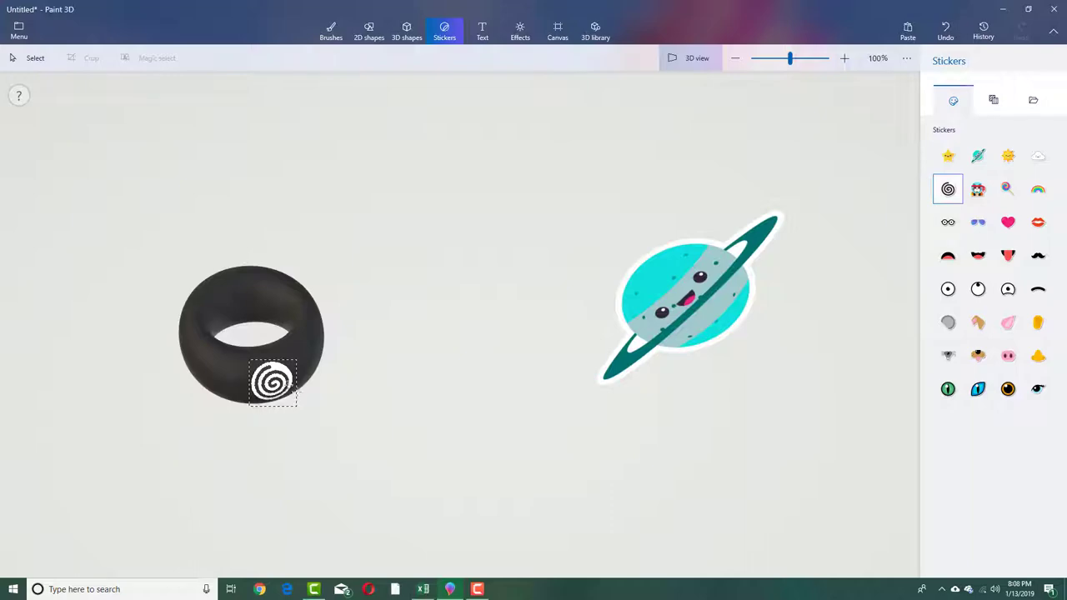
{"action": "left_click_drag", "start_coordinate": [376, 398], "coordinate": [237, 359]}
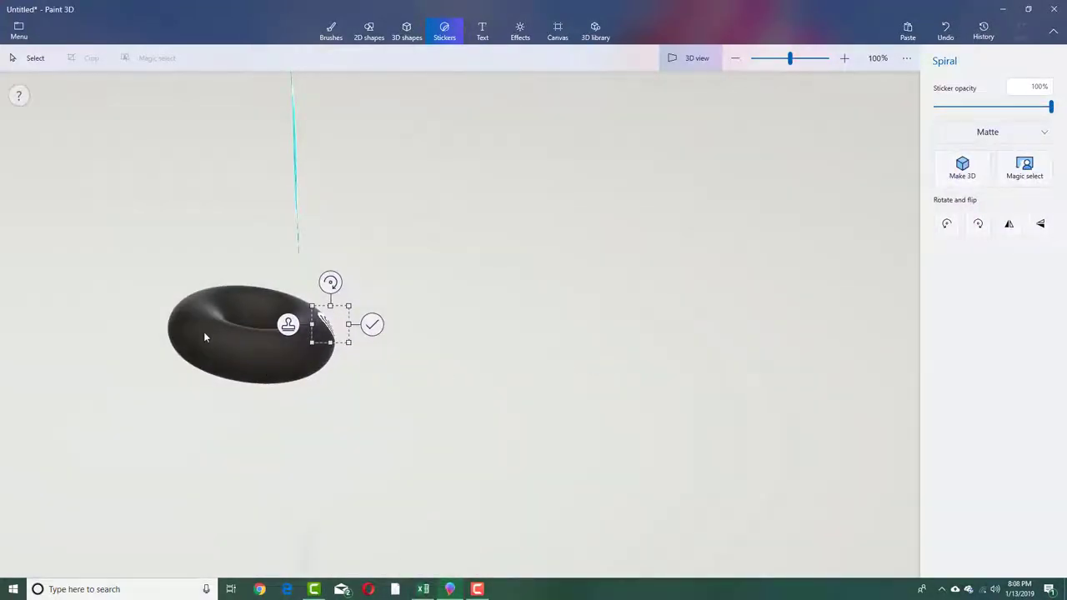
{"action": "left_click", "coordinate": [203, 337]}
- Orbit around the torus and reselect it with the Stickers tool active
{"action": "left_click_drag", "start_coordinate": [348, 354], "coordinate": [231, 355]}
{"action": "left_click", "coordinate": [241, 342]}
{"action": "right_click", "coordinate": [101, 361]}
{"action": "left_click", "coordinate": [208, 365]}
{"action": "left_click_drag", "start_coordinate": [154, 428], "coordinate": [491, 412]}
{"action": "key", "text": "s"}
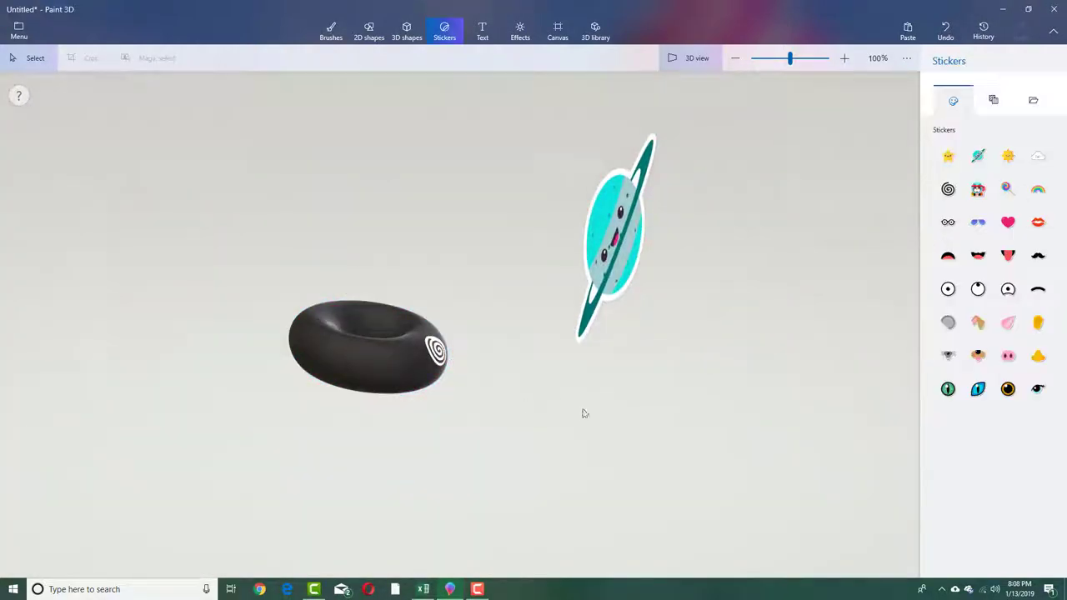
{"action": "left_click_drag", "start_coordinate": [364, 417], "coordinate": [558, 431]}
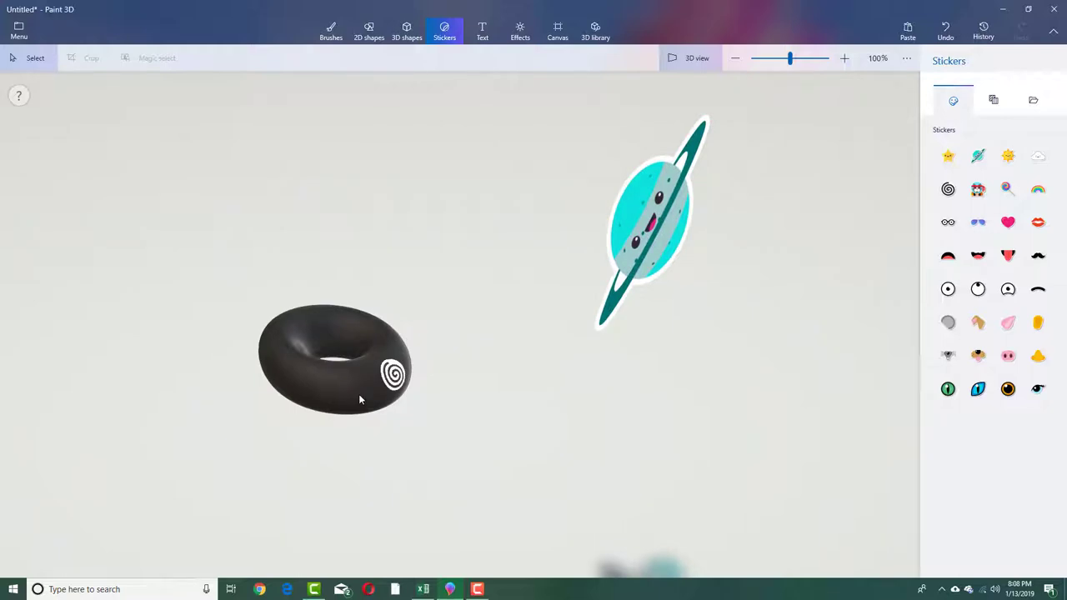
{"action": "left_click", "coordinate": [359, 393]}
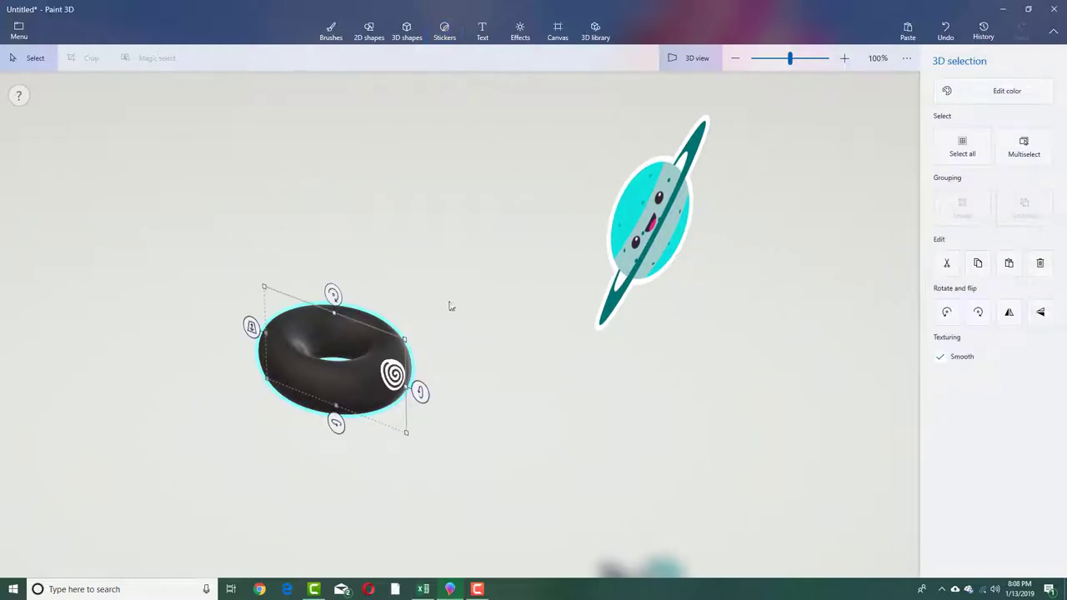
- Cover the left part of the torus with a bark wood texture sticker
{"action": "left_click", "coordinate": [443, 34]}
{"action": "left_click", "coordinate": [993, 101]}
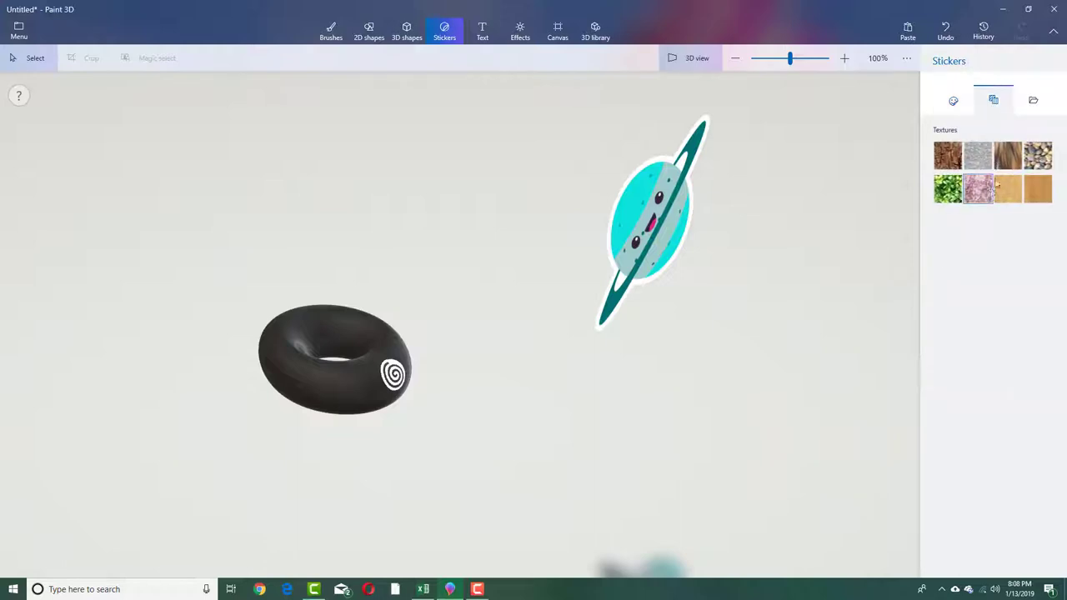
{"action": "left_click", "coordinate": [948, 159]}
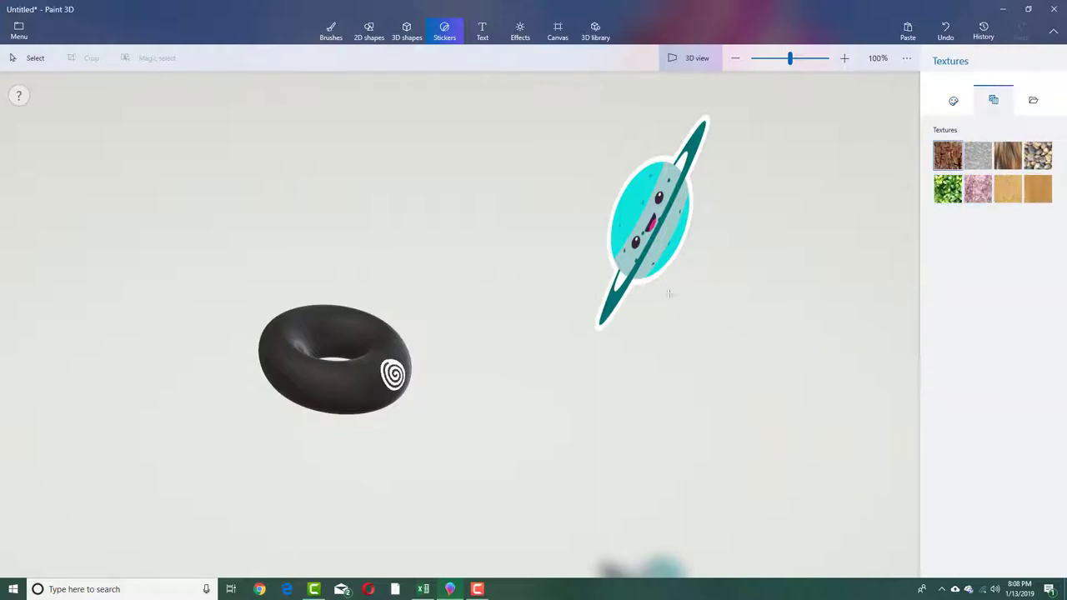
{"action": "left_click_drag", "start_coordinate": [286, 347], "coordinate": [436, 491]}
{"action": "left_click_drag", "start_coordinate": [360, 373], "coordinate": [290, 331]}
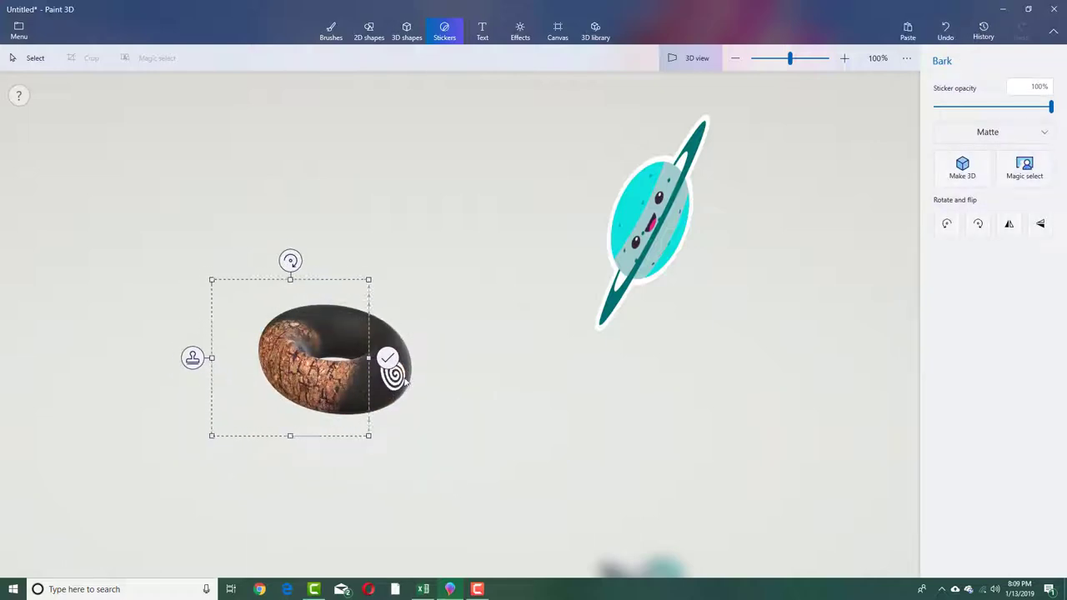
{"action": "left_click", "coordinate": [387, 359]}
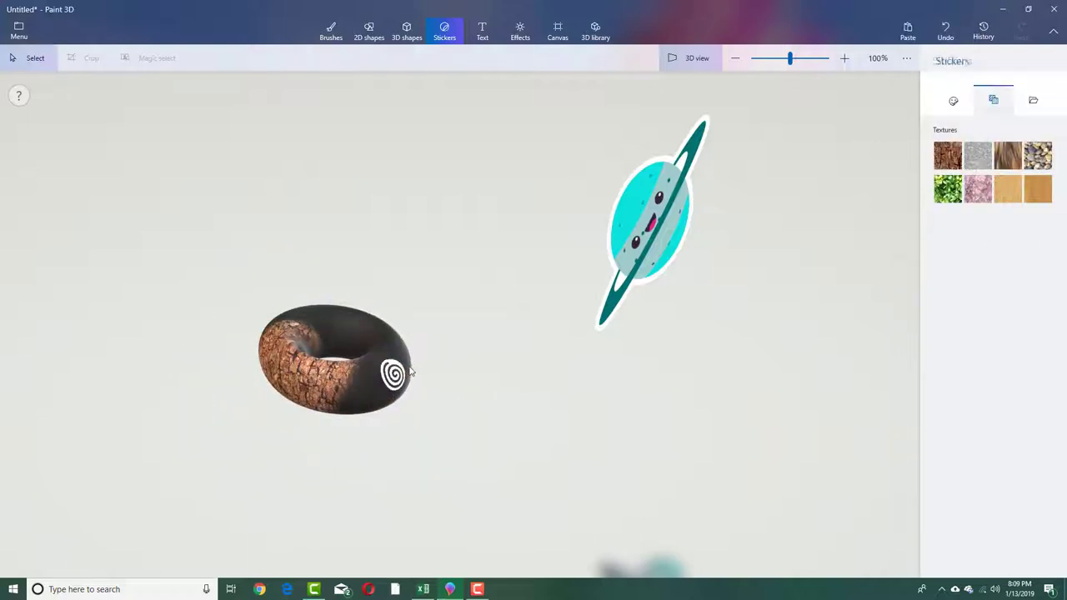
- Add a second bark texture over the torus's right side, then deselect it
{"action": "left_click", "coordinate": [951, 159]}
{"action": "left_click_drag", "start_coordinate": [345, 317], "coordinate": [469, 440]}
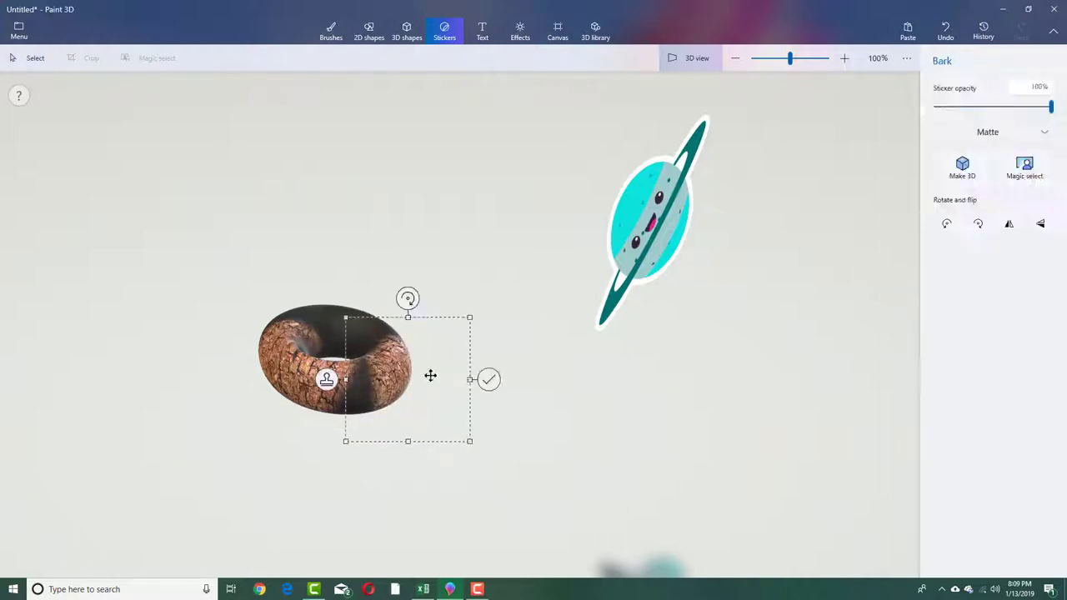
{"action": "left_click", "coordinate": [488, 379]}
{"action": "left_click_drag", "start_coordinate": [469, 388], "coordinate": [371, 396]}
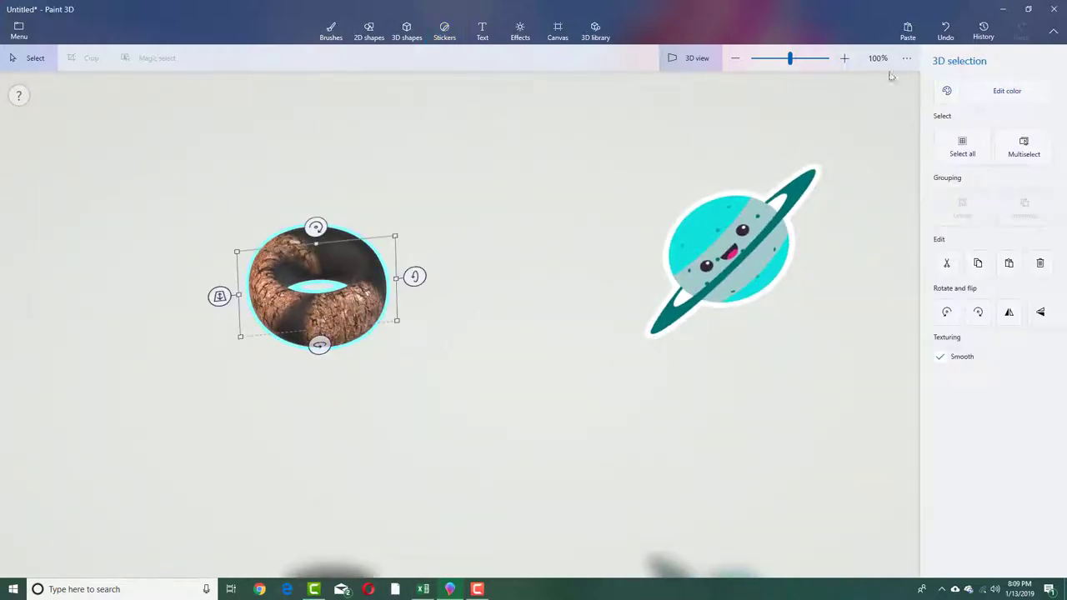
{"action": "left_click", "coordinate": [710, 105]}
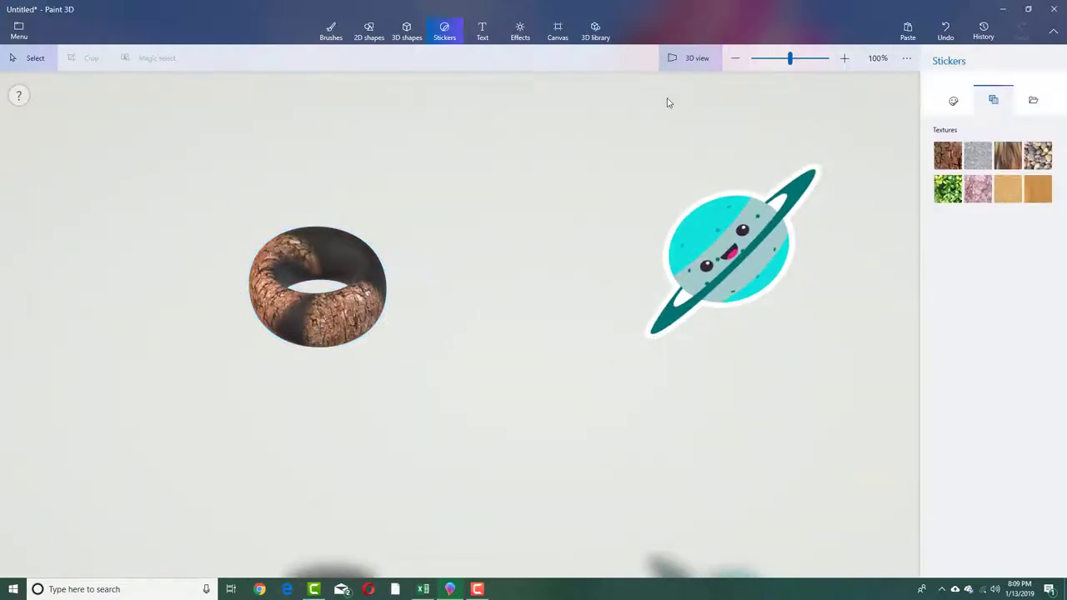
- Import the flowers-and-leaves photo as a custom sticker and stamp it onto the torus
{"action": "left_click", "coordinate": [1035, 101]}
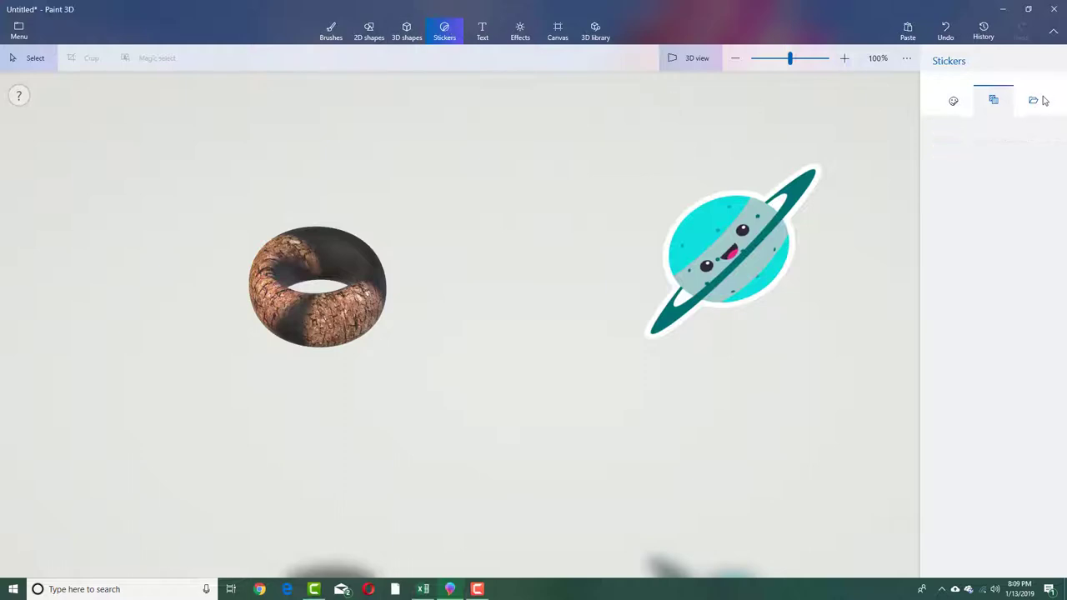
{"action": "left_click", "coordinate": [1007, 165]}
{"action": "double_click", "coordinate": [396, 104]}
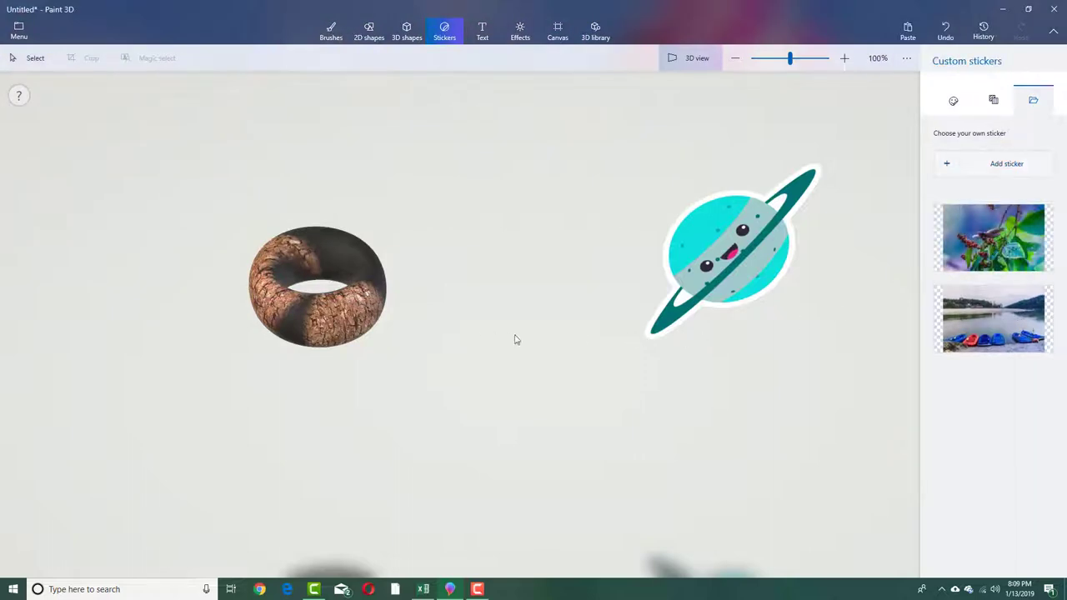
{"action": "left_click", "coordinate": [501, 267]}
{"action": "left_click_drag", "start_coordinate": [479, 310], "coordinate": [534, 333]}
{"action": "left_click", "coordinate": [426, 305]}
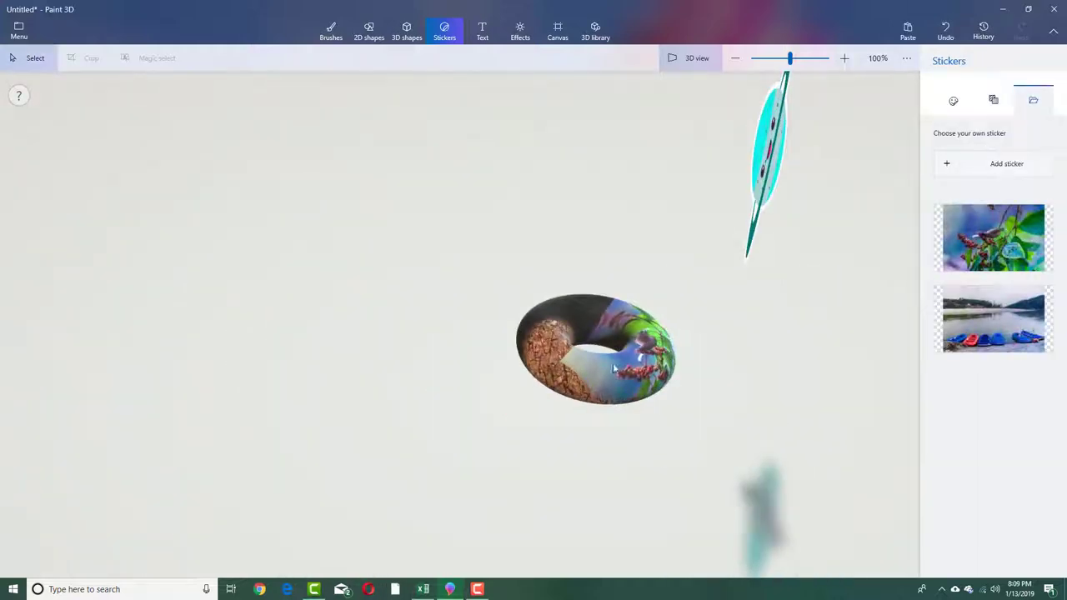
- Stamp a second copy of the flowers photo sticker onto the torus
{"action": "left_click", "coordinate": [658, 359]}
{"action": "left_click", "coordinate": [722, 277]}
{"action": "left_click", "coordinate": [998, 237]}
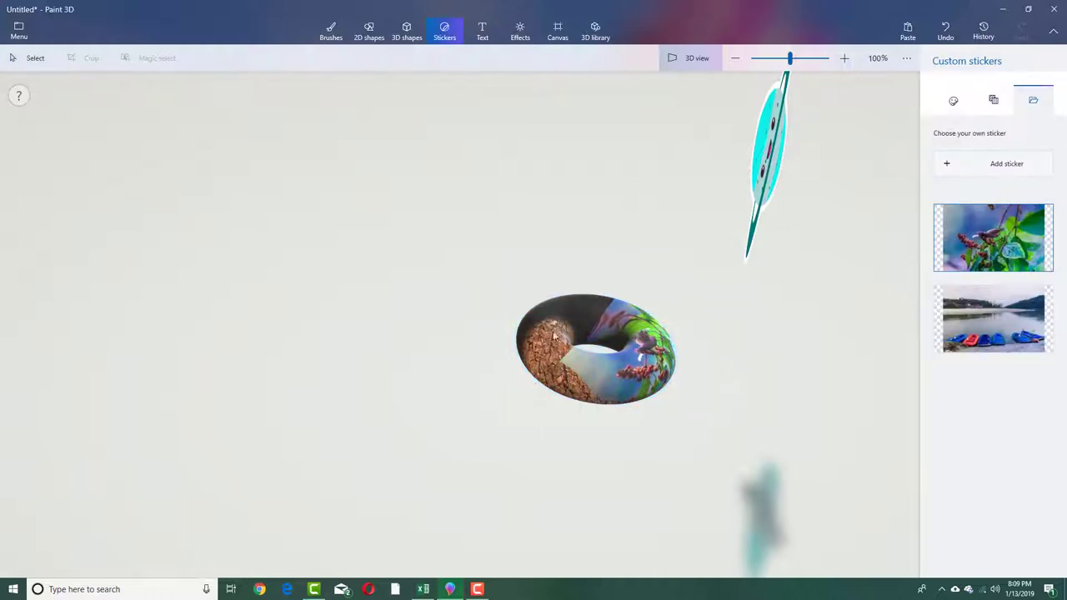
{"action": "left_click_drag", "start_coordinate": [550, 354], "coordinate": [581, 345]}
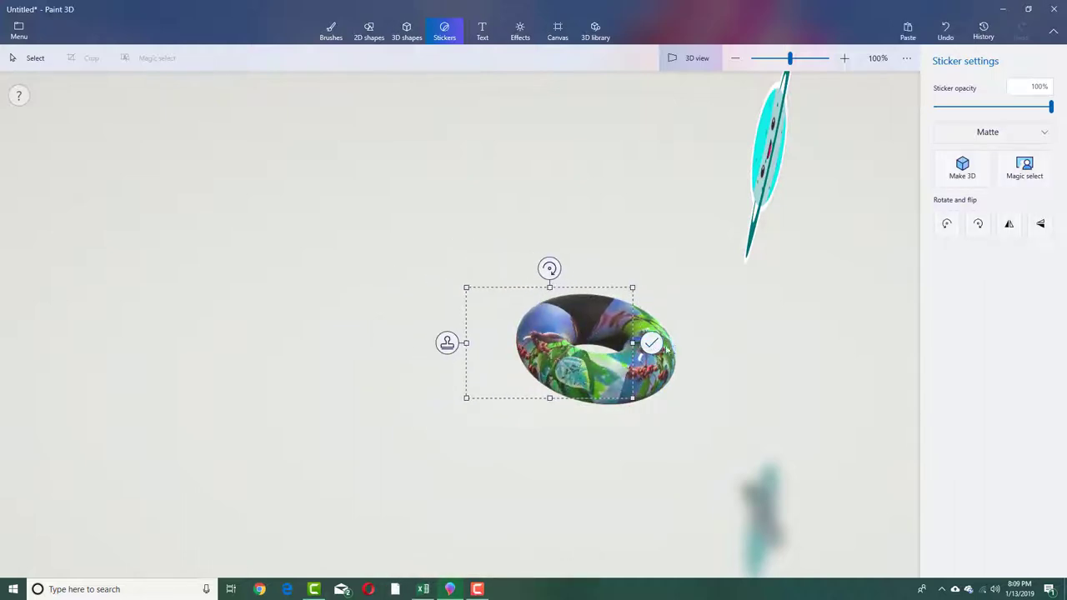
{"action": "left_click", "coordinate": [658, 351]}
{"action": "left_click_drag", "start_coordinate": [656, 377], "coordinate": [465, 376]}
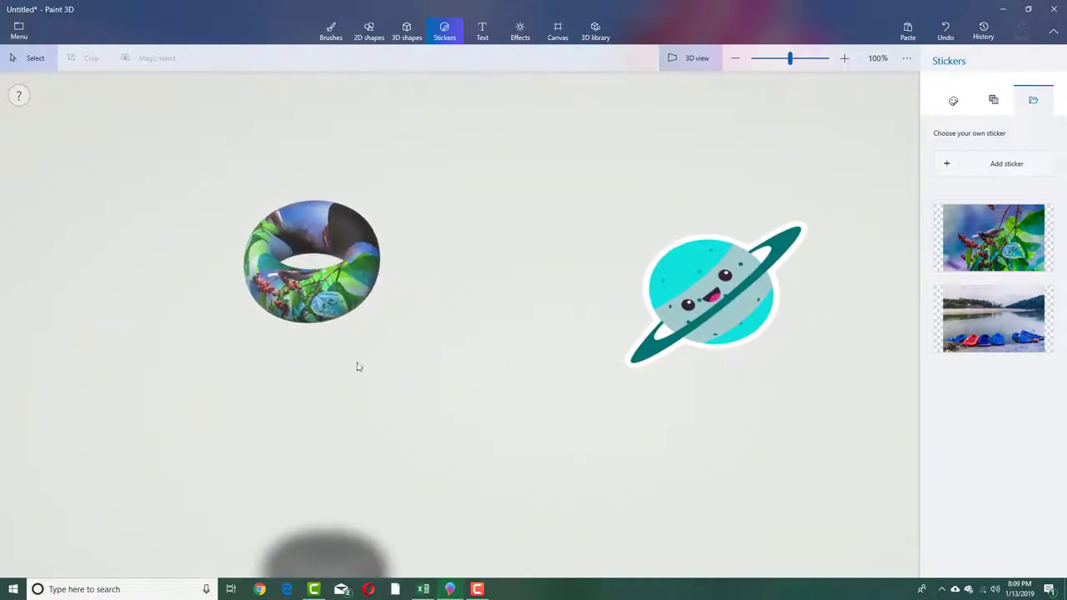